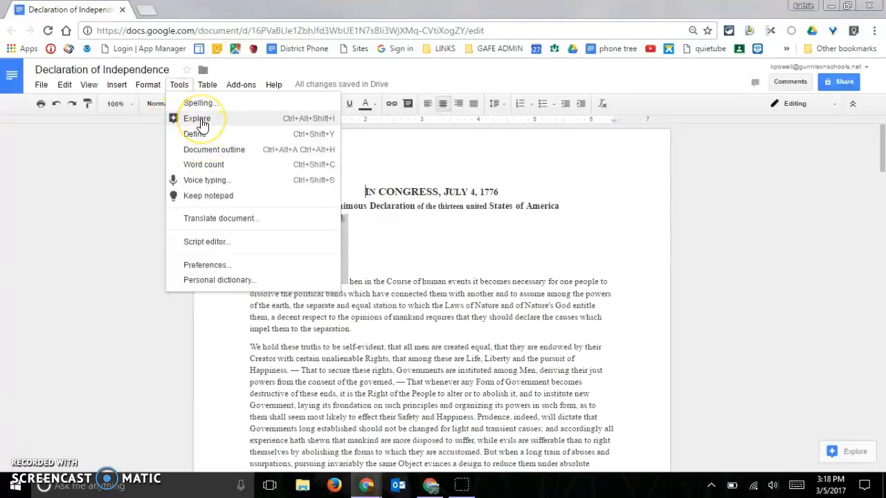
Open the Explore pane beside the Declaration of Independence document.
left_click(199, 119)
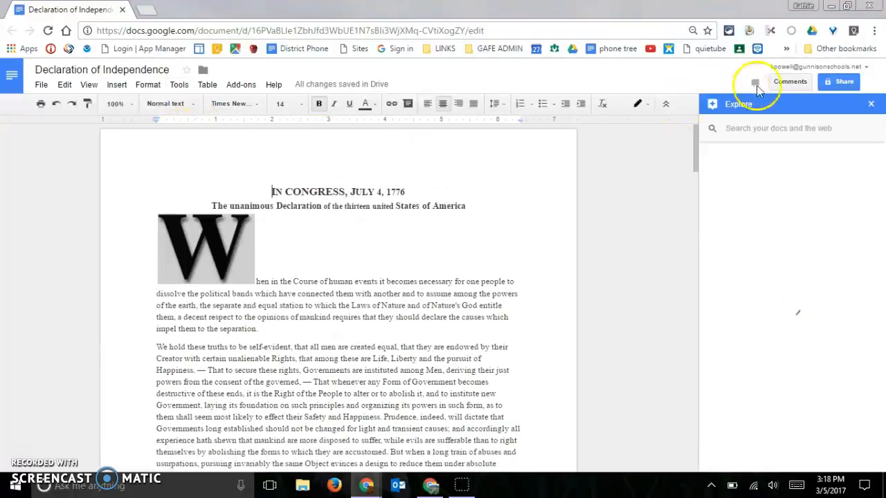
left_click(873, 106)
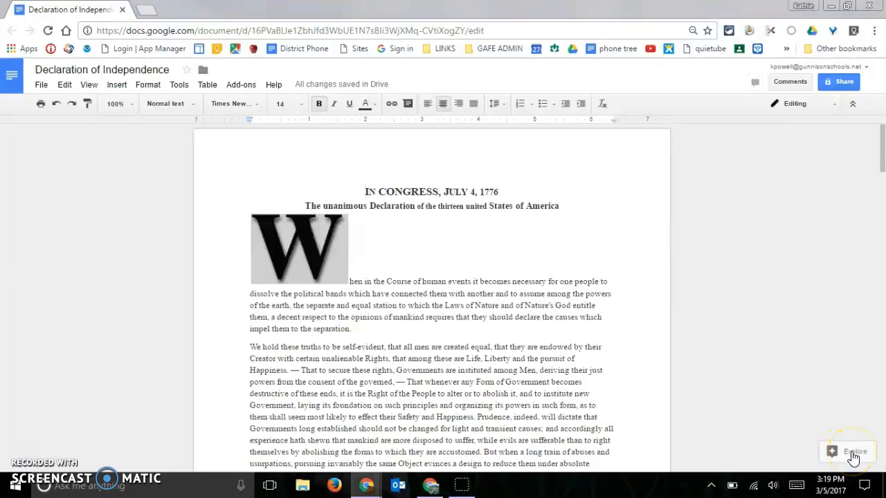
left_click(853, 454)
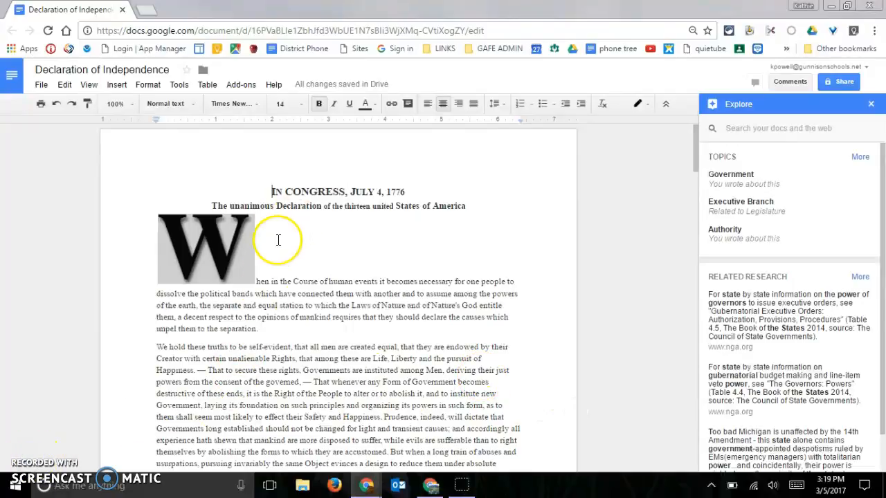
Examine the topics and related research Explore suggests, comparing them with the document's "We hold these truths" passage.
scroll(316, 234, "down", 1)
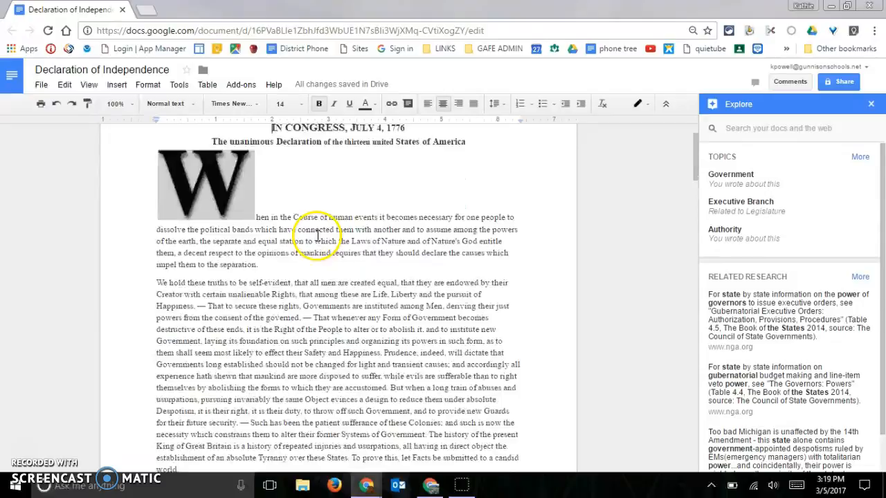
scroll(326, 198, "up", 1)
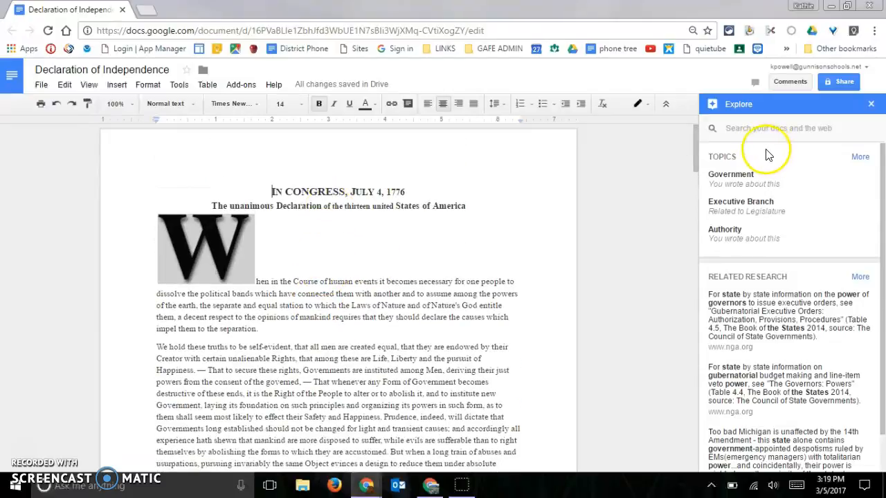
scroll(785, 225, "down", 1)
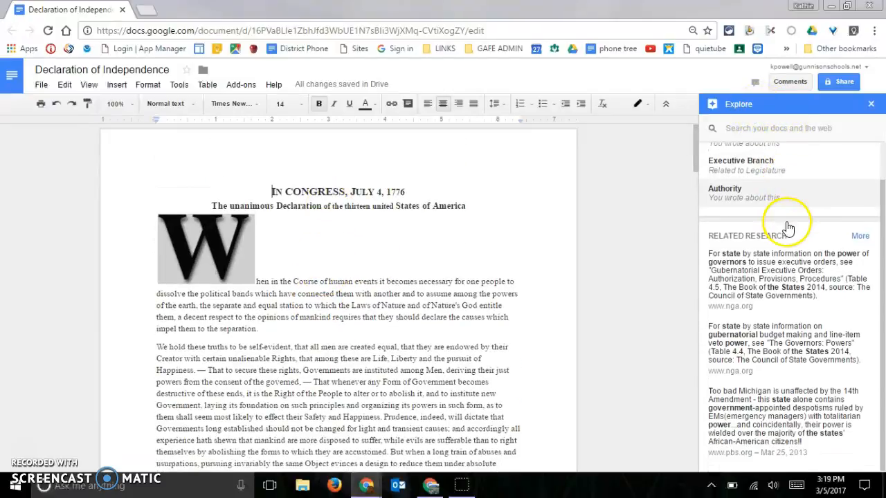
scroll(772, 195, "up", 1)
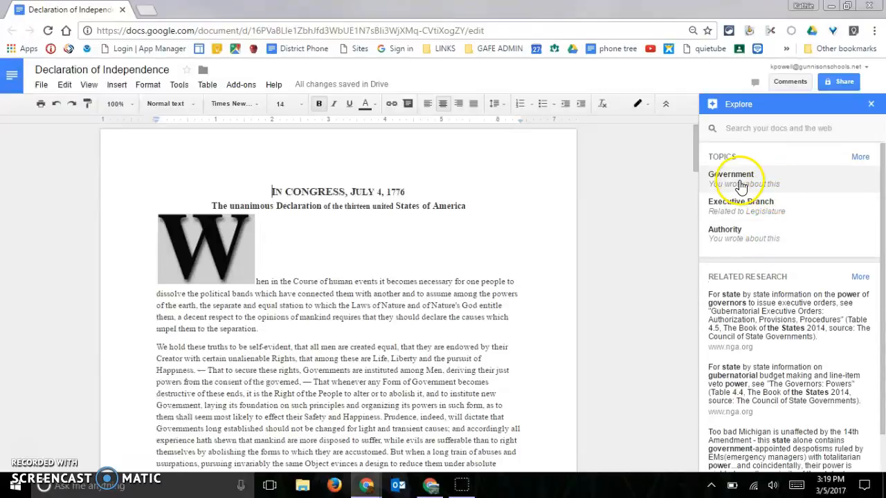
scroll(428, 316, "down", 1)
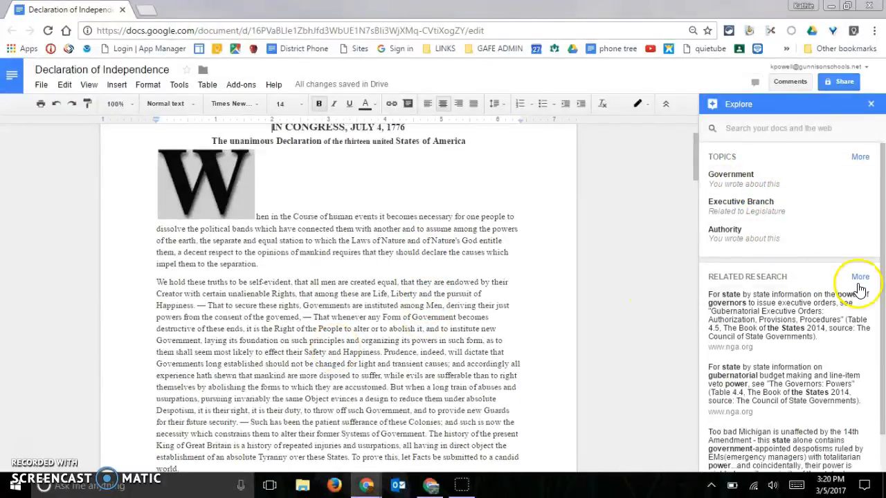
scroll(790, 346, "down", 1)
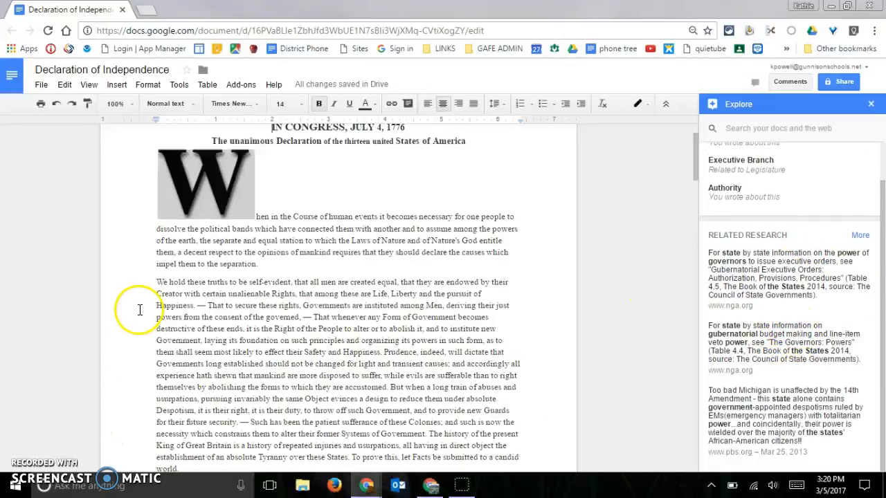
left_click_drag(156, 282, 513, 348)
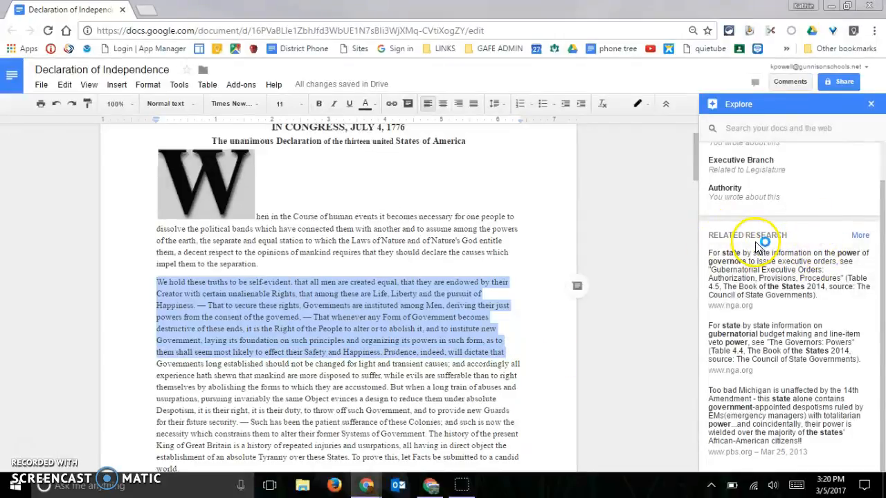
scroll(759, 242, "up", 1)
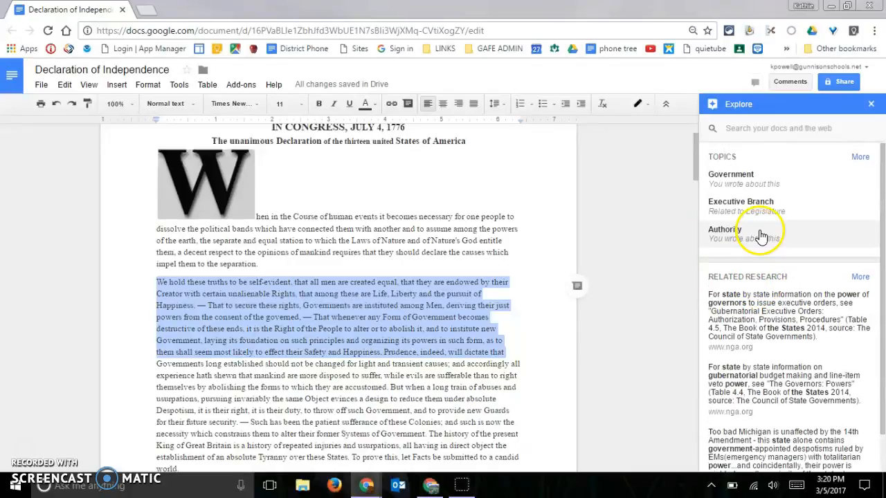
scroll(760, 238, "down", 1)
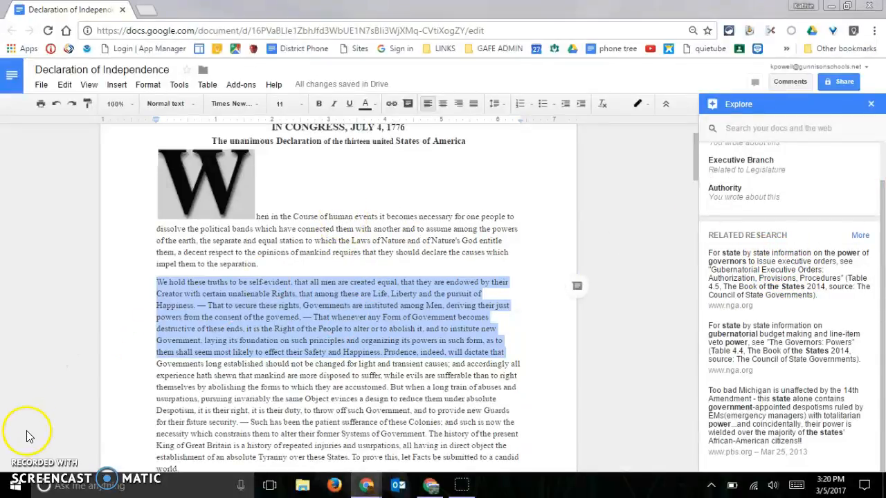
left_click(409, 216)
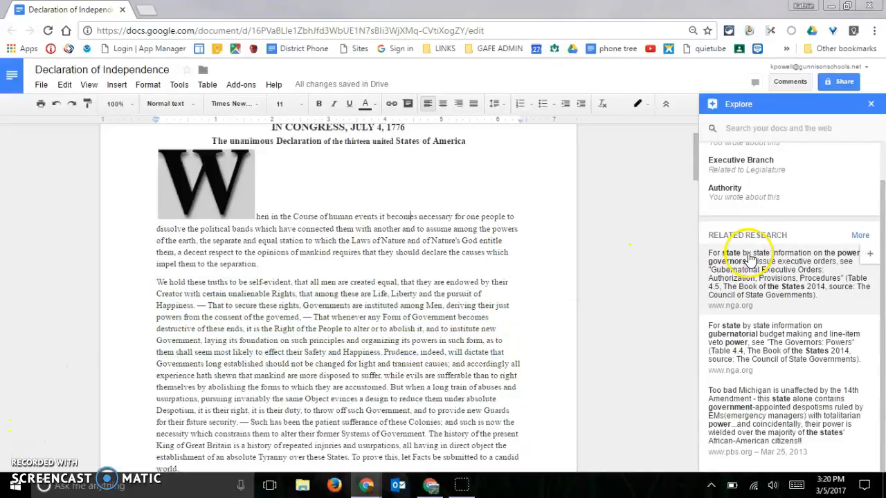
Look up the suggested Executive Branch topic in Explore and look through its web, image and Drive results.
scroll(751, 249, "up", 1)
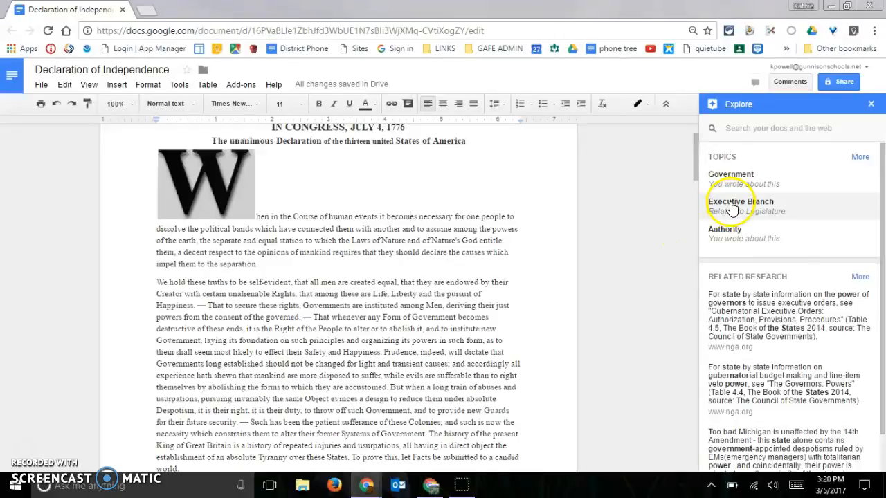
left_click(735, 211)
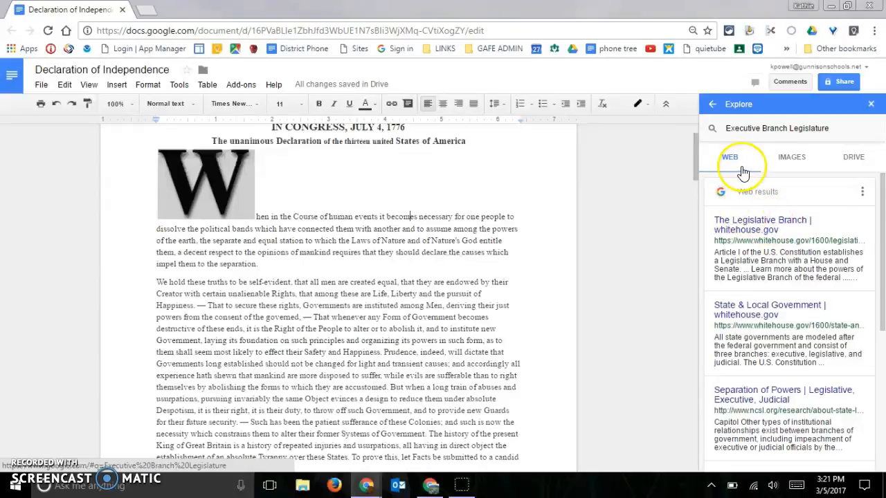
left_click(797, 158)
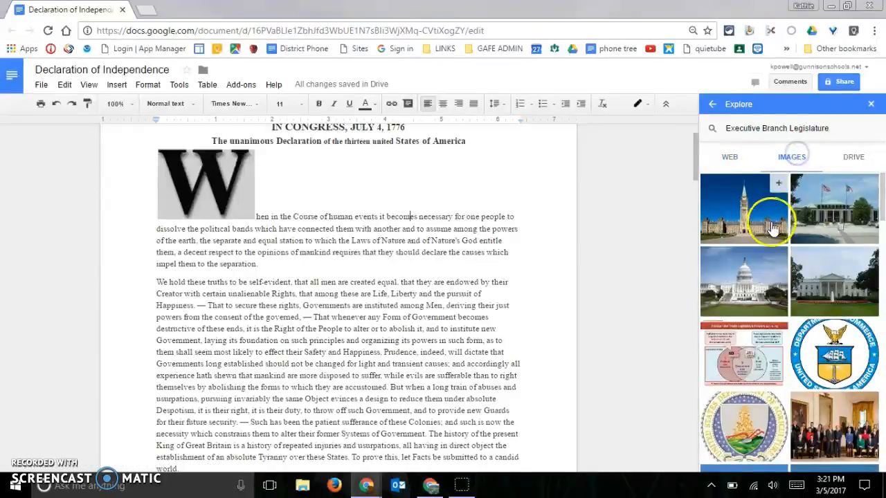
left_click(854, 158)
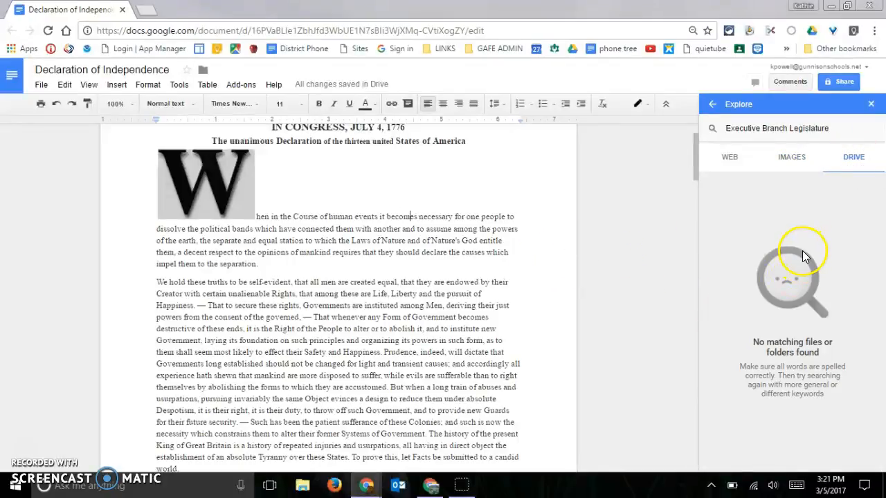
left_click(731, 159)
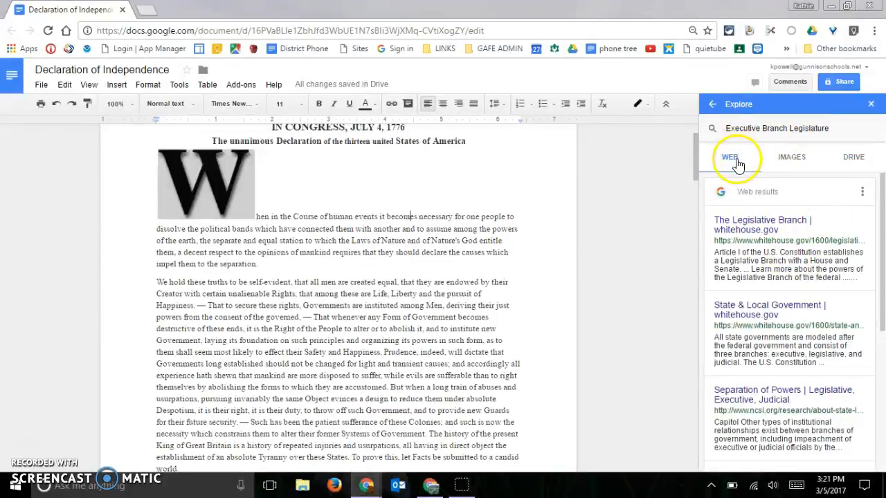
left_click(792, 156)
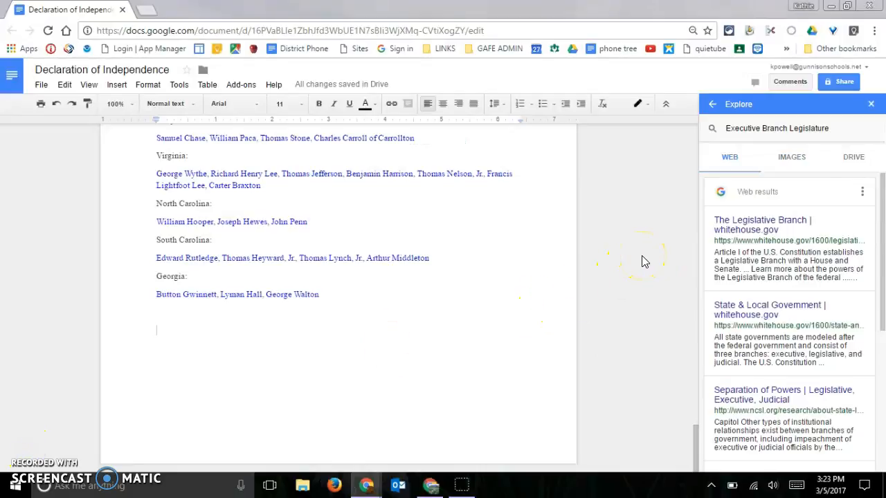
Open the ncsl.org Separation of Powers web result and read its branch descriptions and overview.
scroll(620, 267, "up", 2)
scroll(637, 277, "down", 2)
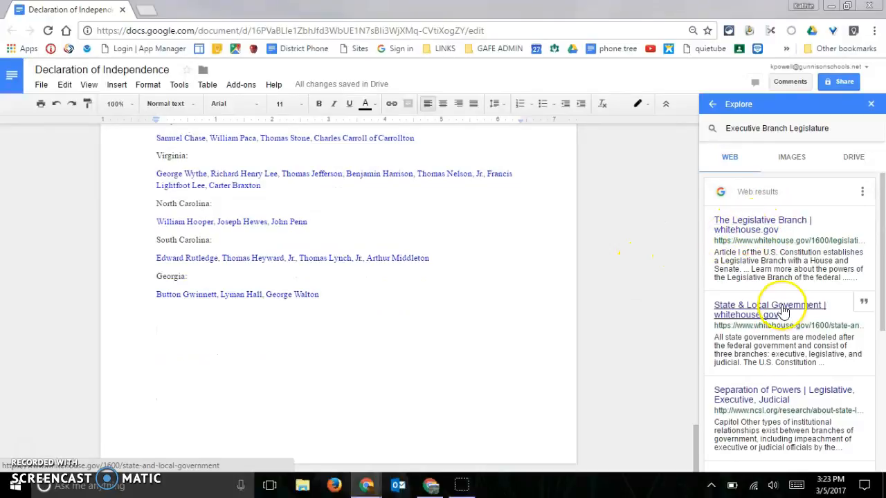
scroll(761, 322, "down", 1)
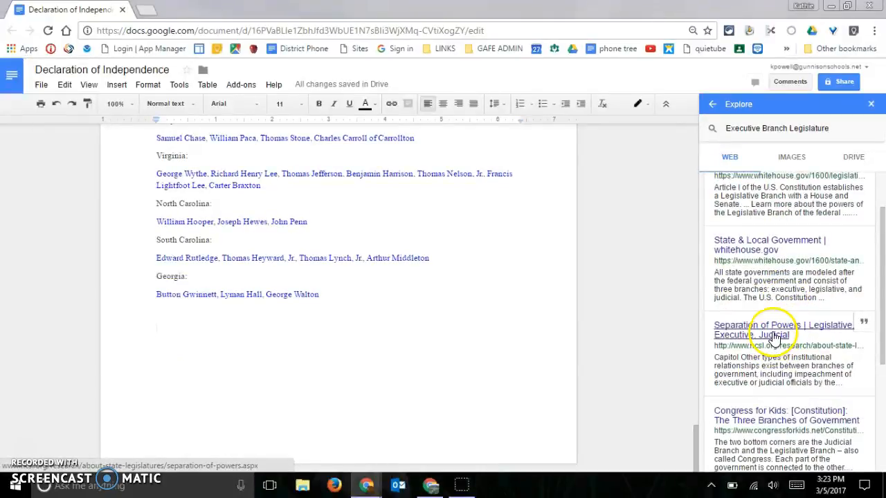
left_click(774, 336)
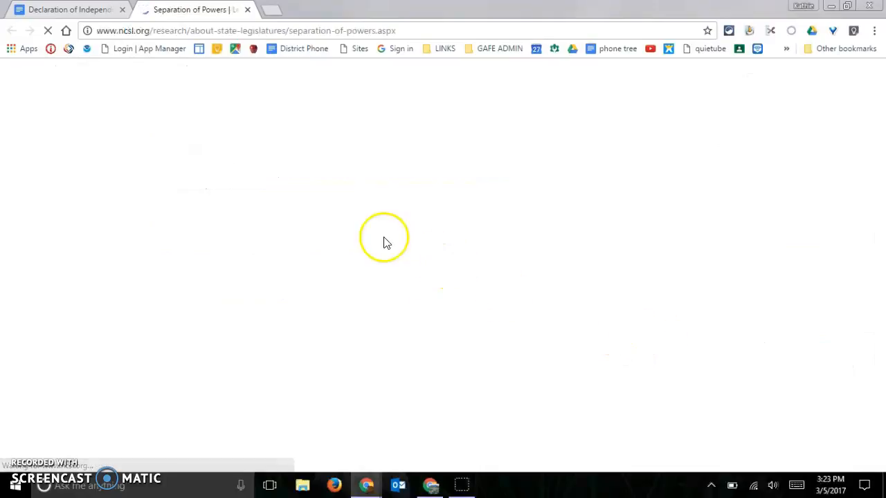
scroll(421, 280, "down", 6)
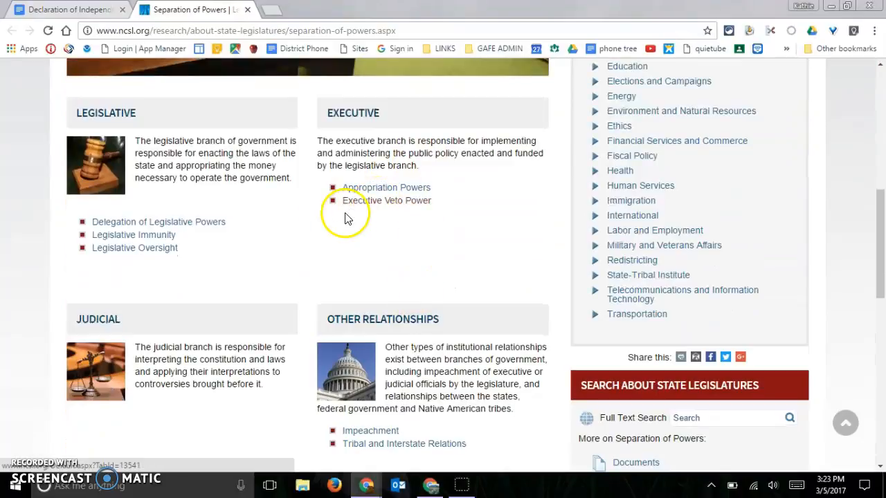
scroll(290, 263, "down", 2)
scroll(286, 322, "down", 2)
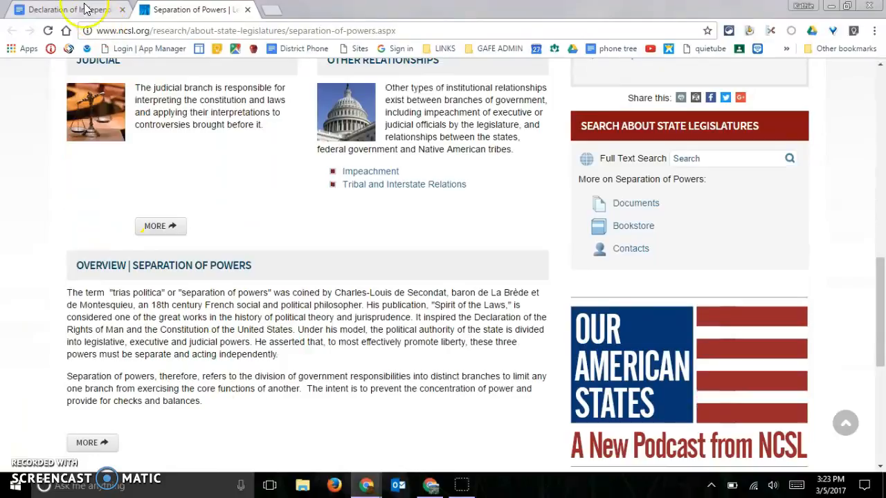
Return to the Declaration of Independence document and choose MLA as the citation format for Explore's web results.
left_click(57, 11)
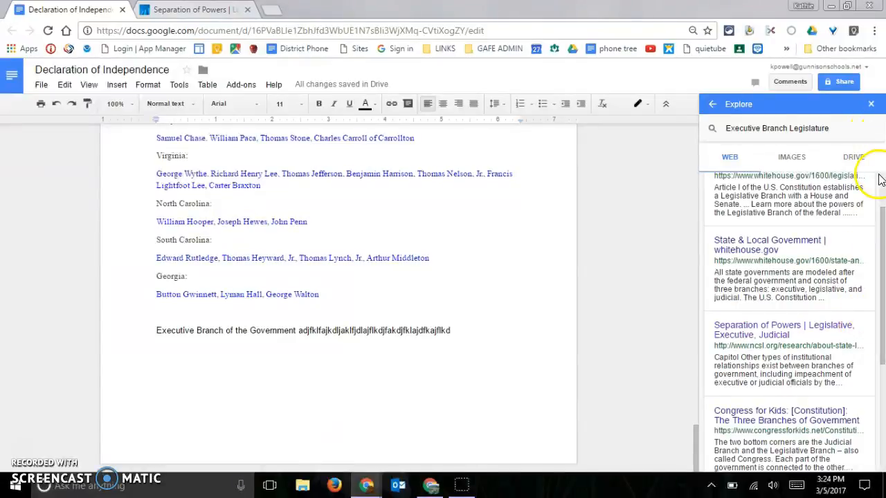
scroll(880, 177, "up", 2)
left_click(862, 193)
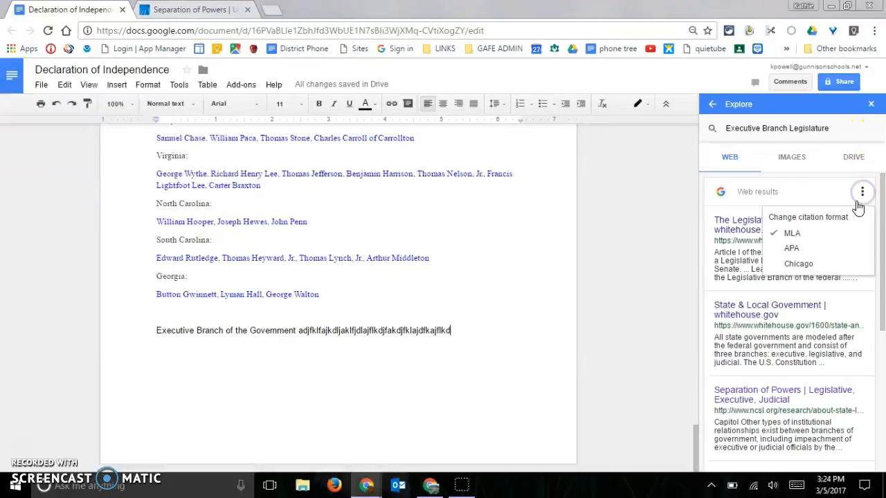
left_click(796, 236)
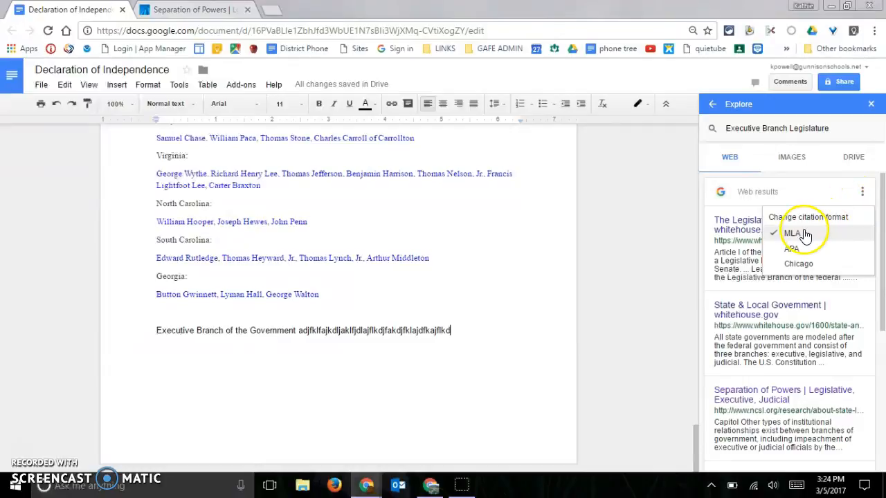
left_click(800, 236)
Cite the Separation of Powers web result as a footnote to the Executive Branch line at the document's end.
scroll(803, 263, "down", 5)
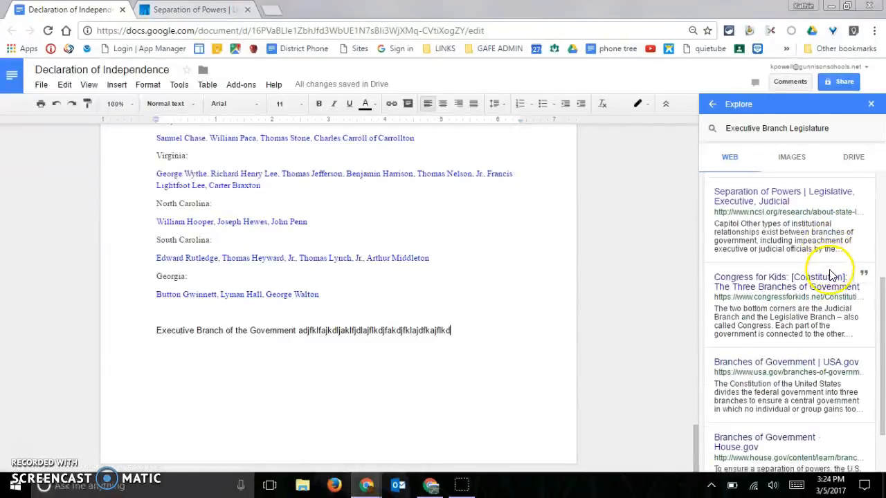
scroll(799, 263, "up", 2)
scroll(782, 243, "up", 2)
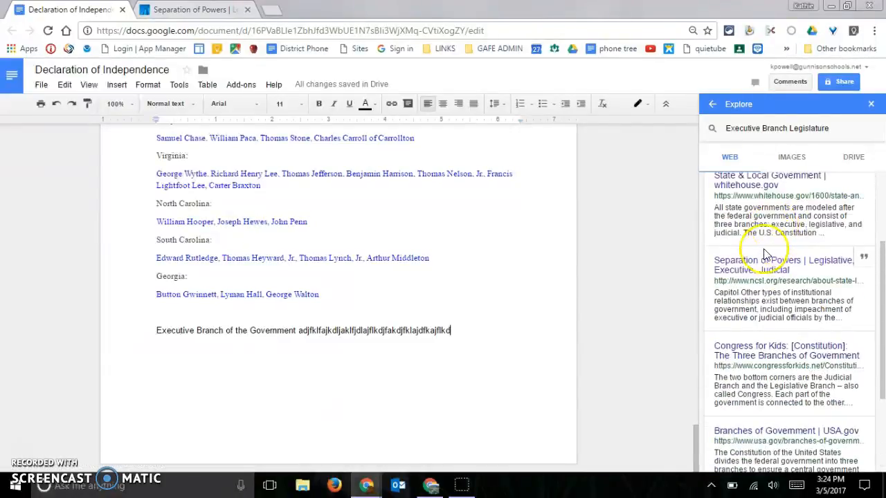
left_click(864, 258)
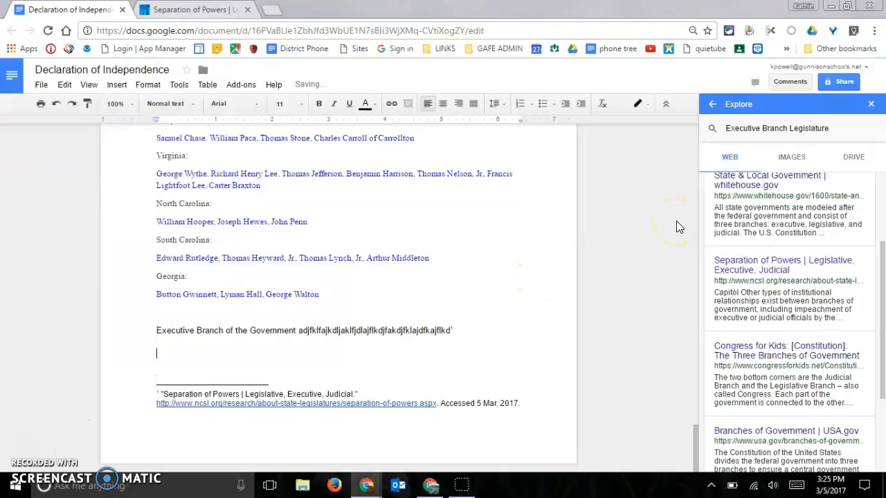
Insert the White House picture from Explore's image results below the Executive Branch line and shrink it to about a third of the text width.
left_click(792, 158)
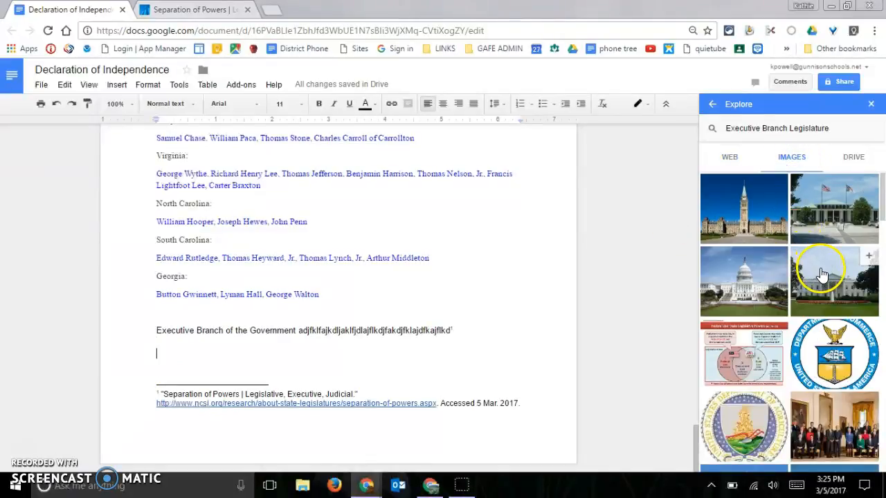
scroll(823, 267, "down", 1)
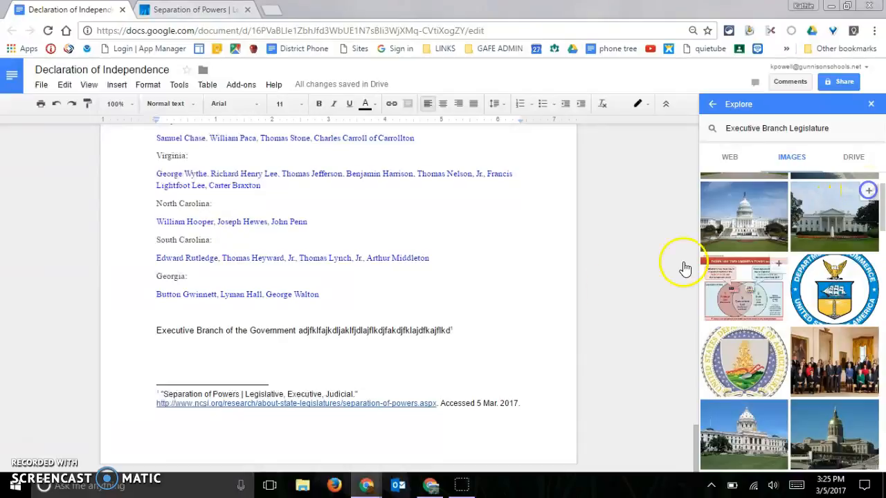
left_click(869, 196)
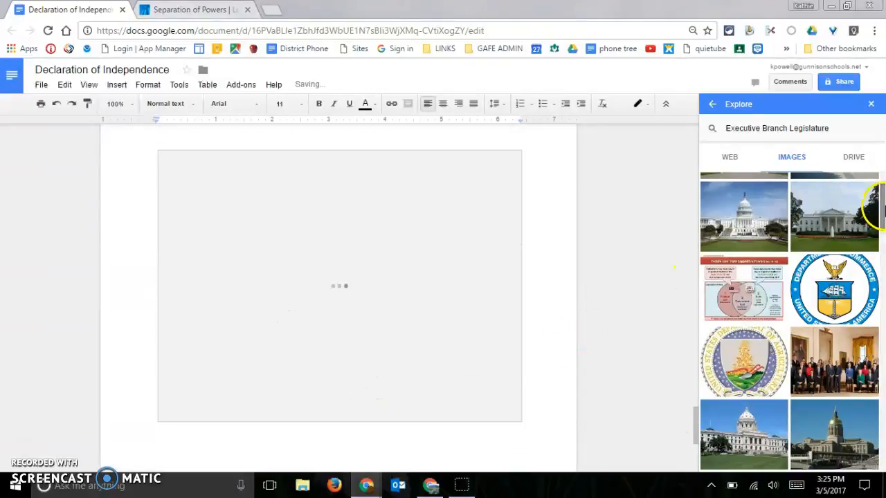
left_click(284, 203)
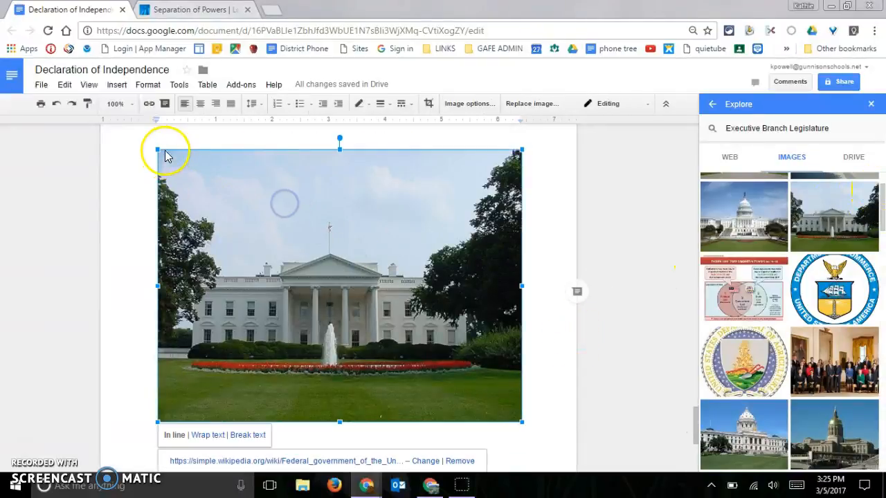
left_click_drag(155, 149, 390, 325)
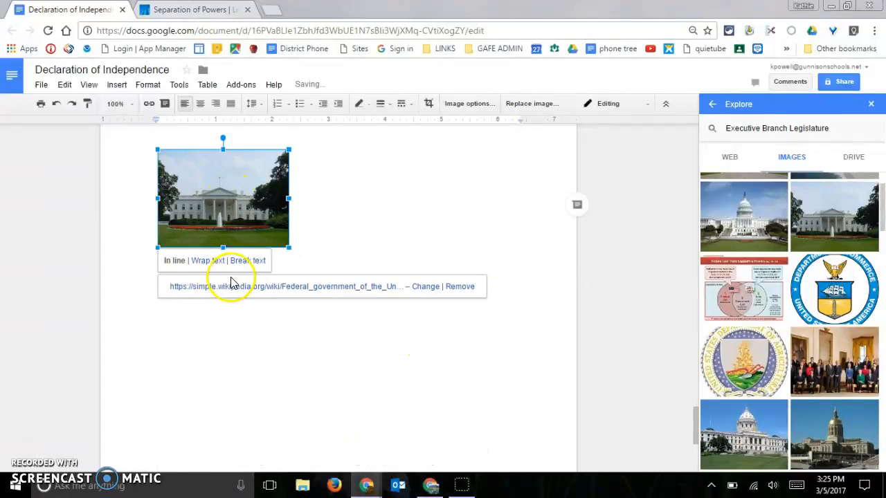
View the White House picture's linked Wikipedia source page, and copy the picture's link address onto the line below the picture.
left_click(334, 291)
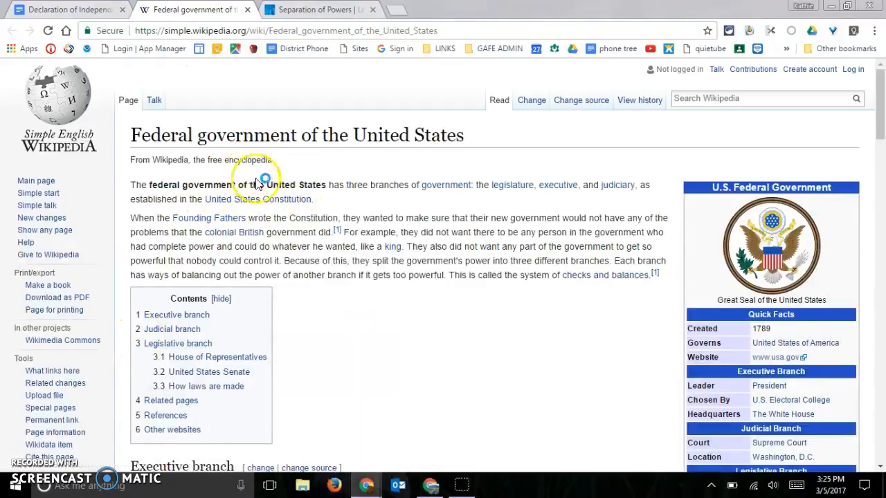
left_click(69, 10)
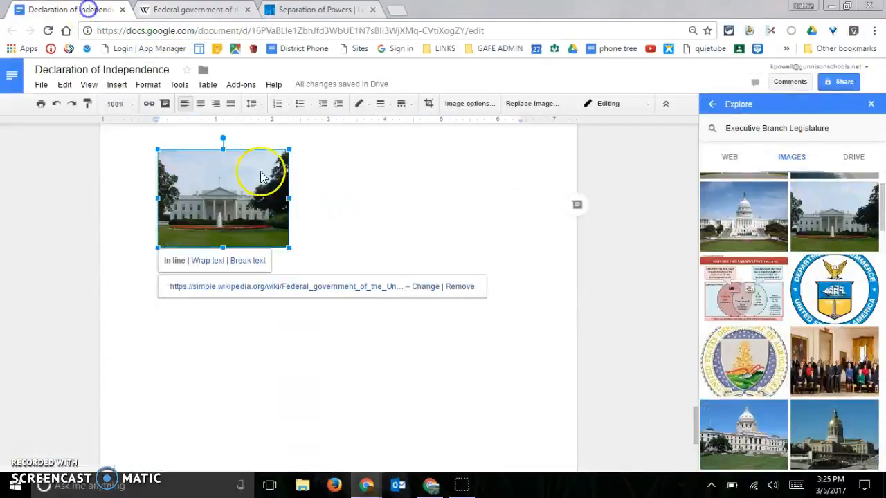
left_click(423, 287)
key("ctrl+c")
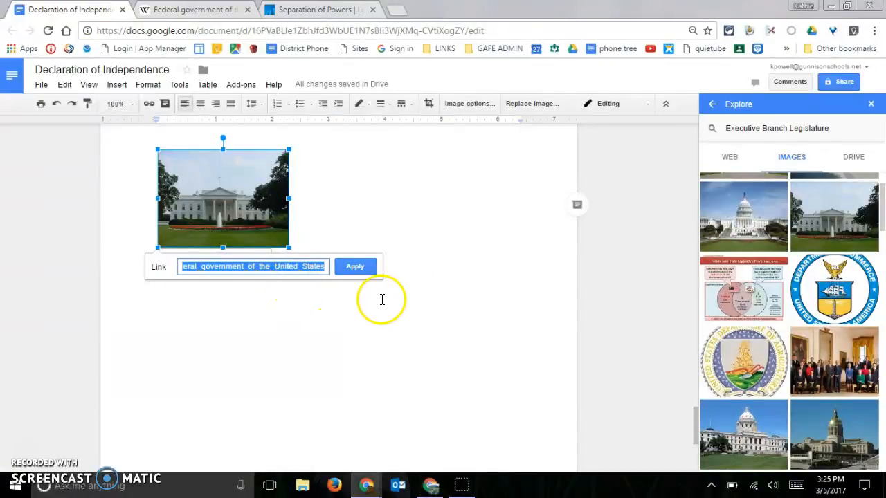
left_click(430, 294)
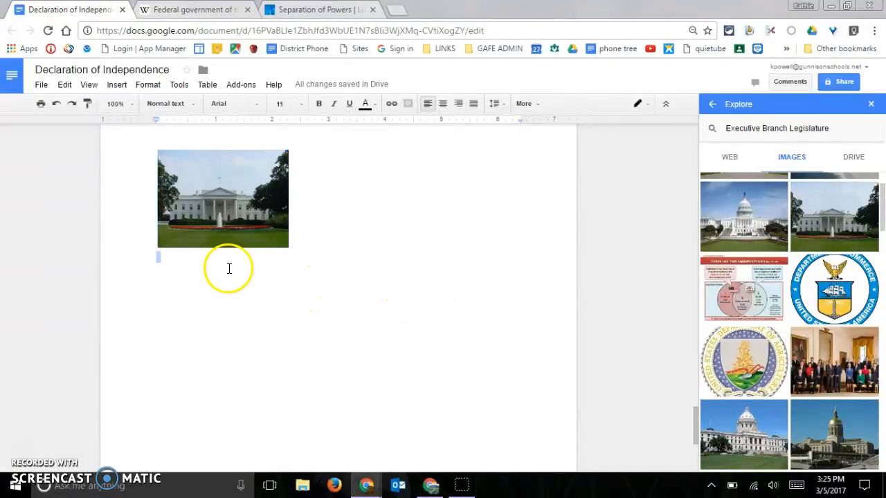
key("ctrl+v")
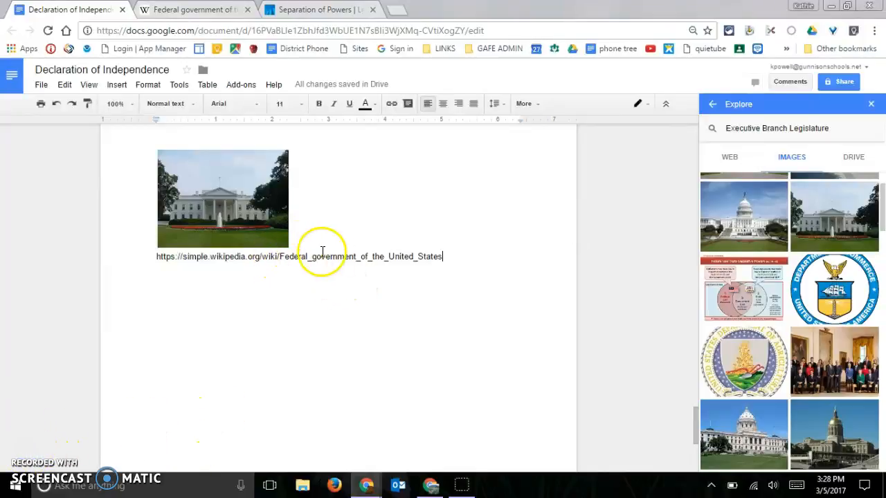
Preview the U.S. Capitol and the riverside green-domed building from Explore's image results and read their usage-rights notices.
mouse_move(735, 211)
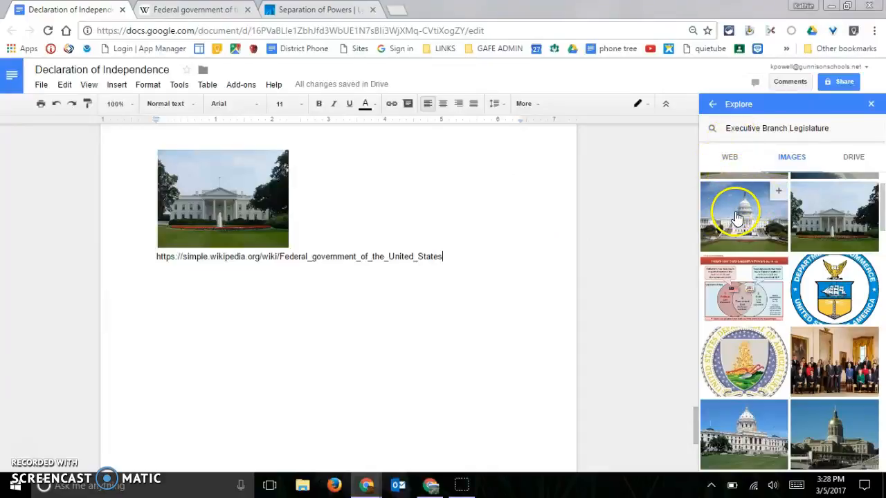
left_click(738, 214)
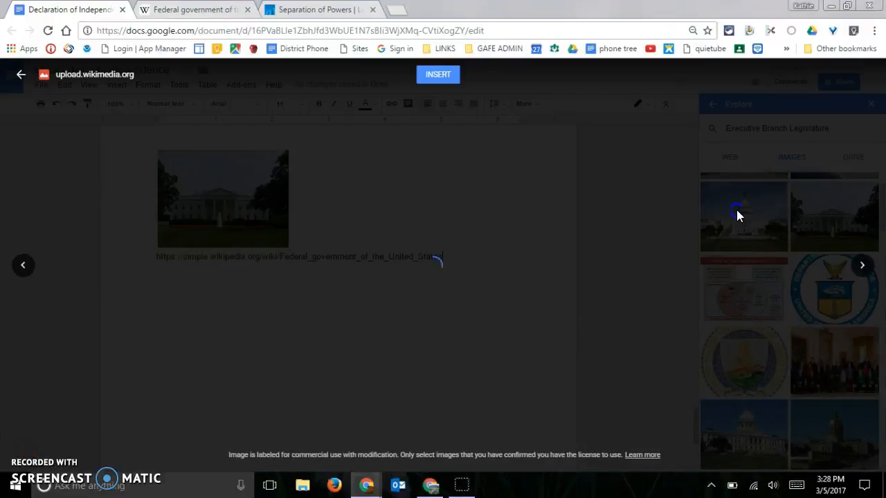
left_click(738, 211)
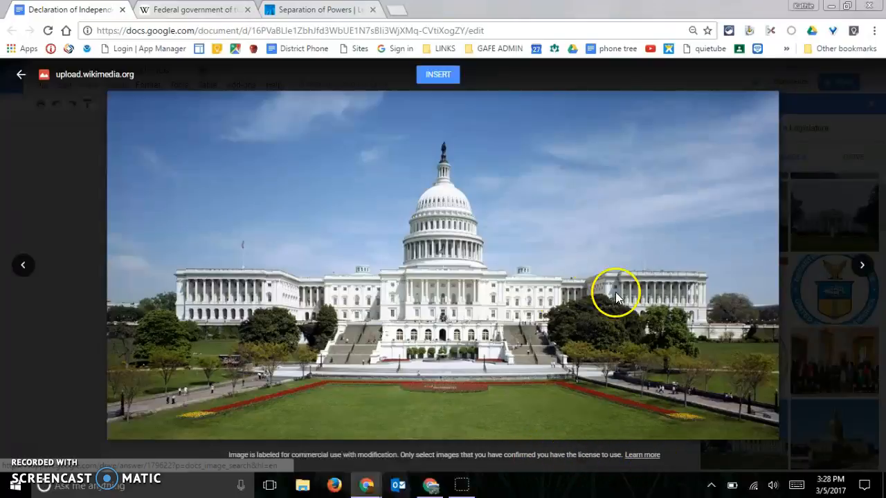
left_click(16, 80)
scroll(789, 337, "down", 3)
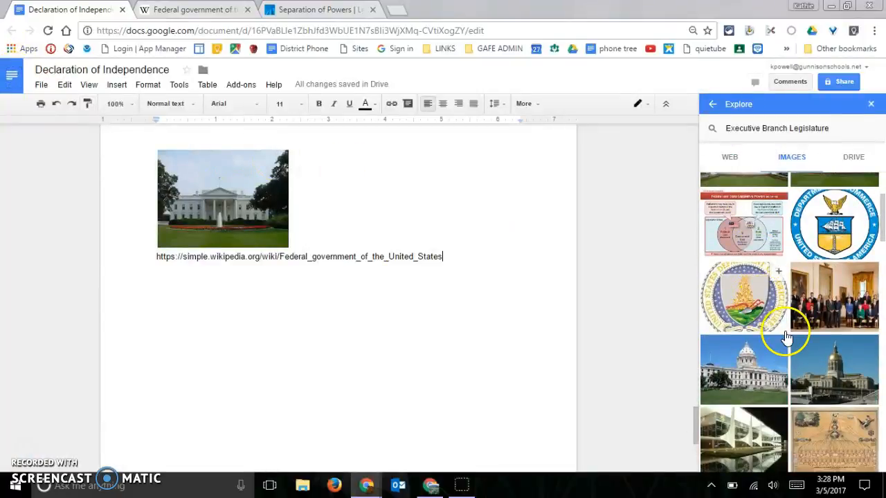
scroll(789, 337, "down", 4)
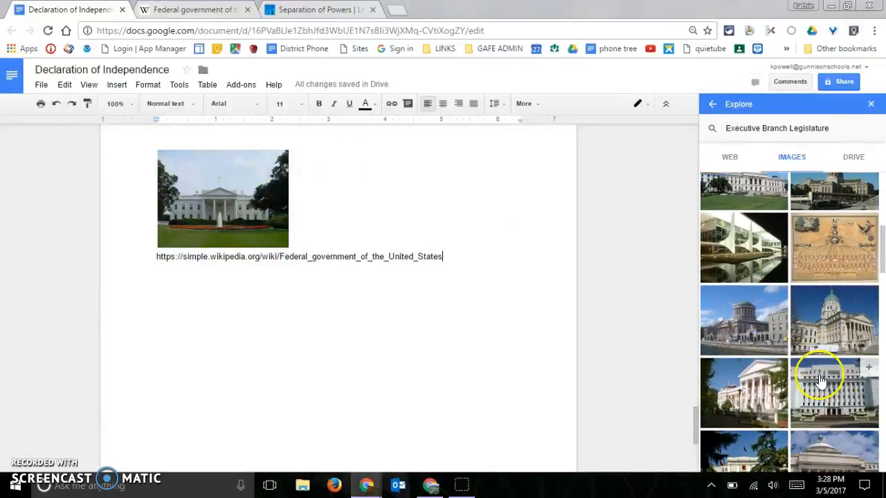
left_click(738, 337)
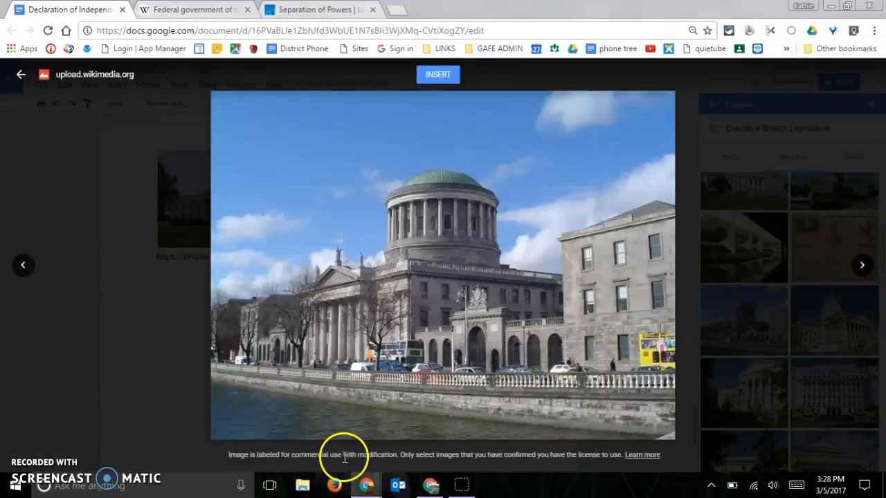
left_click(22, 77)
Preview the White House and the gold-domed building behind trees from Explore's image results and check their licence notices.
scroll(781, 207, "down", 5)
scroll(775, 238, "up", 2)
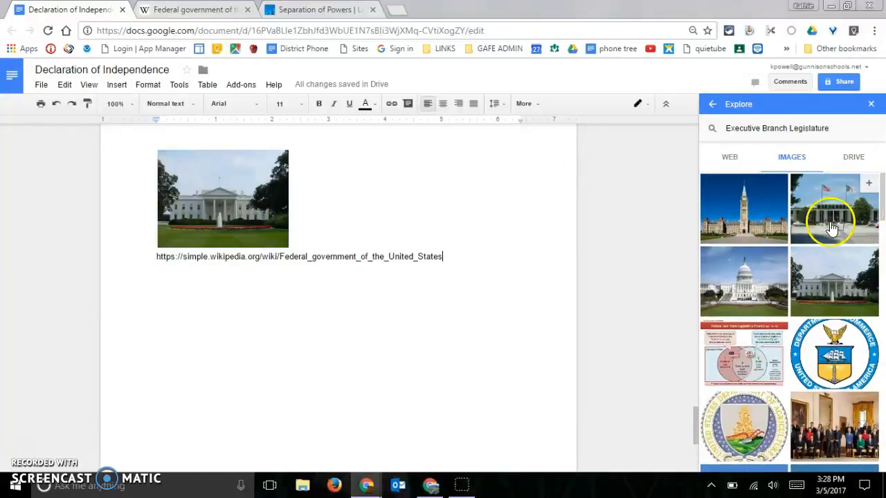
left_click(810, 296)
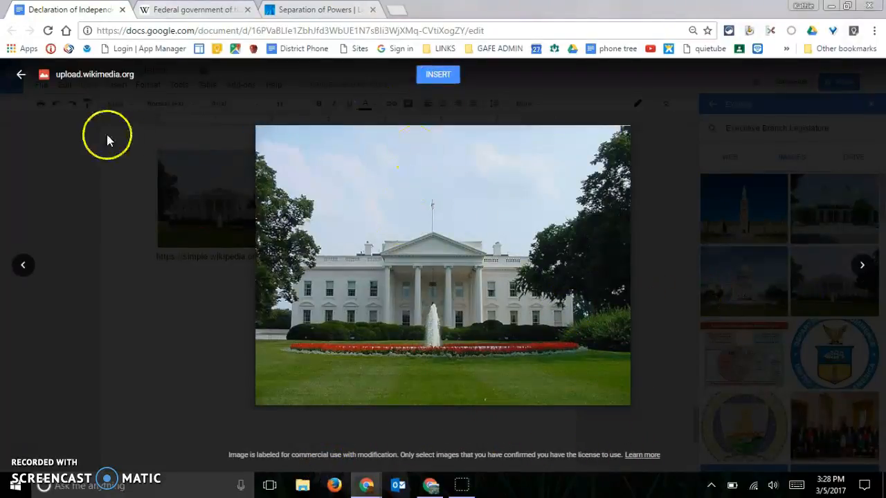
left_click(21, 74)
scroll(764, 259, "down", 8)
scroll(769, 270, "down", 3)
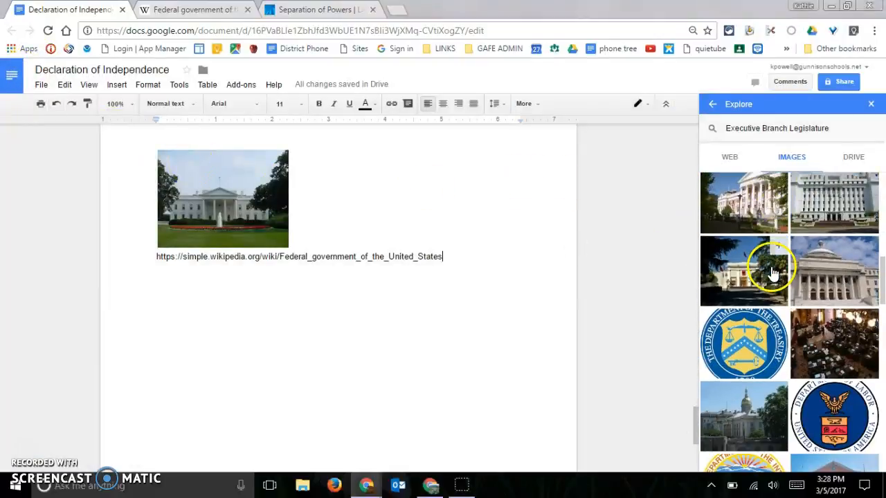
scroll(767, 275, "down", 3)
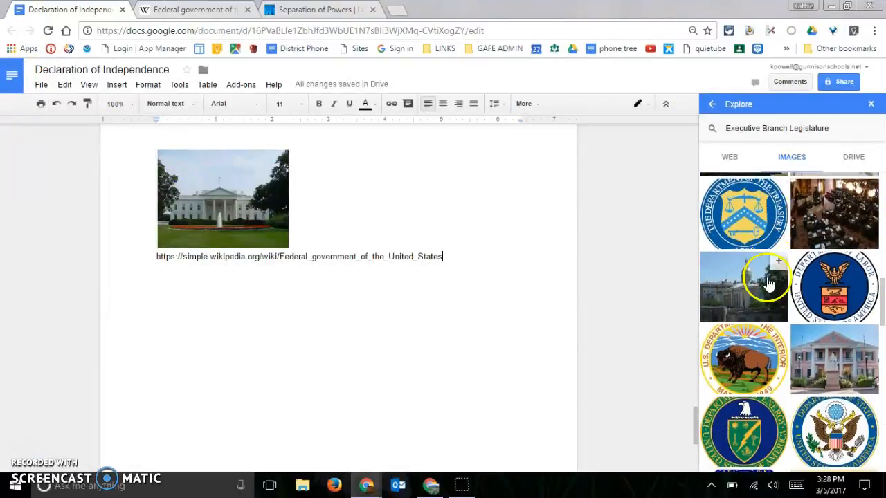
left_click(724, 292)
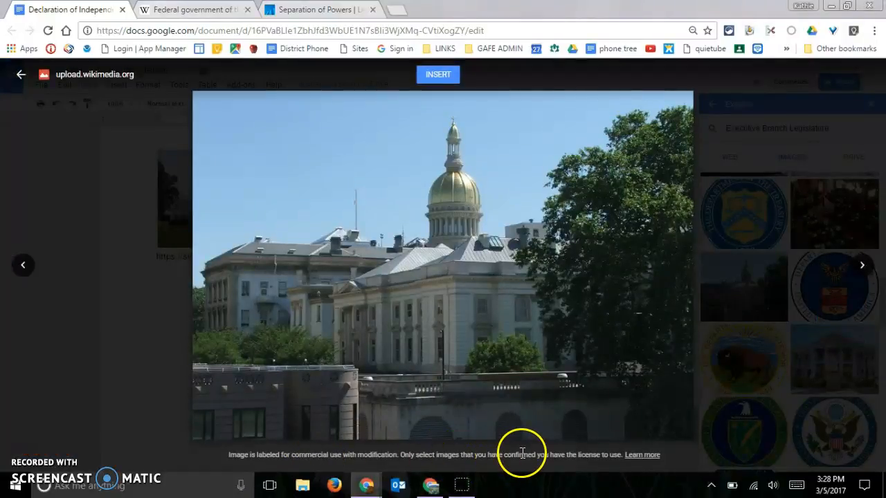
left_click(20, 77)
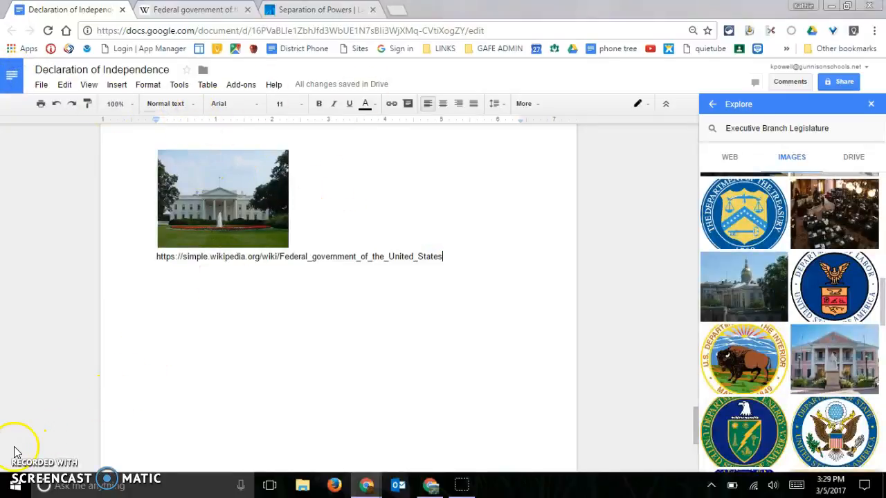
Show Explore's web results again and review the document from the footnote and picture back to its opening paragraphs.
scroll(484, 314, "up", 8)
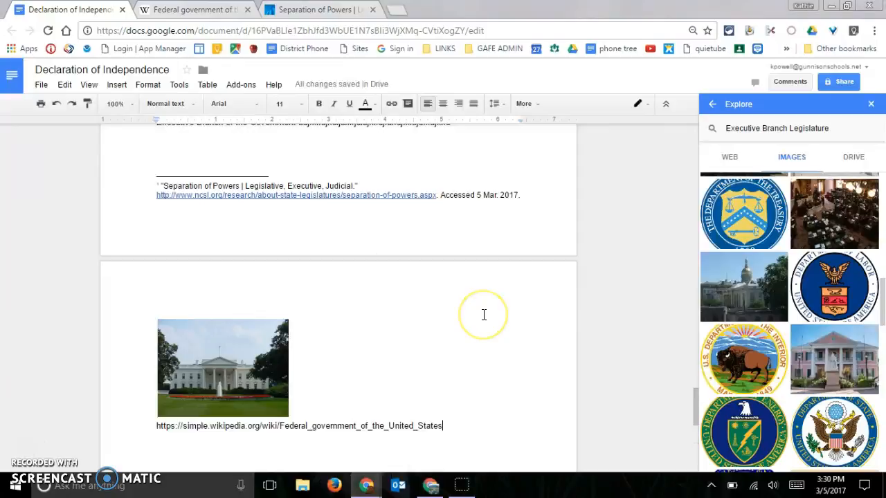
left_click(731, 159)
scroll(312, 160, "up", 1)
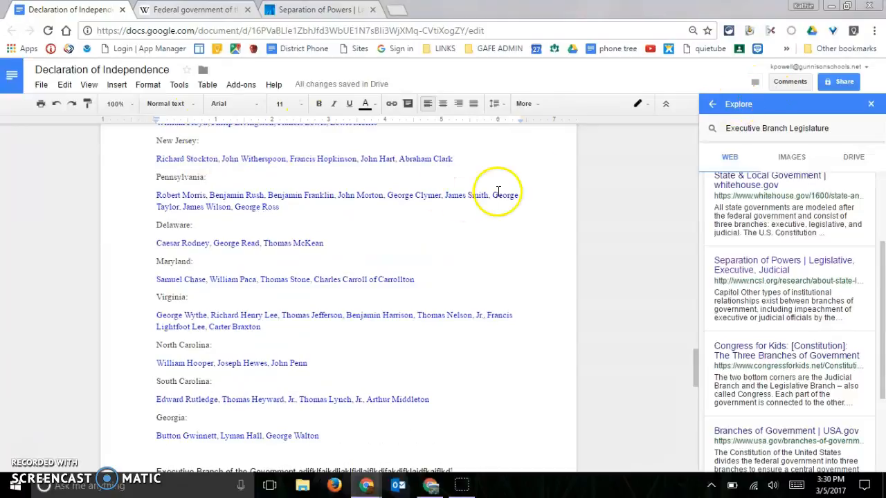
scroll(539, 173, "up", 7)
scroll(538, 171, "up", 10)
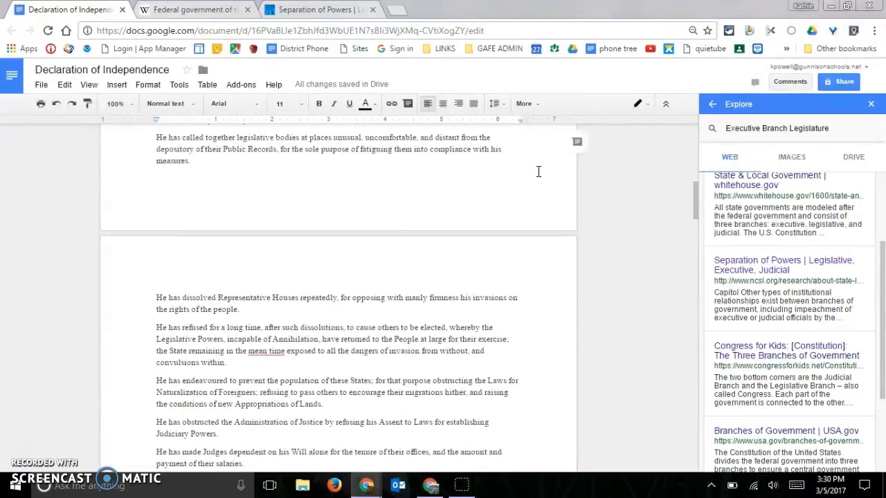
scroll(538, 171, "up", 15)
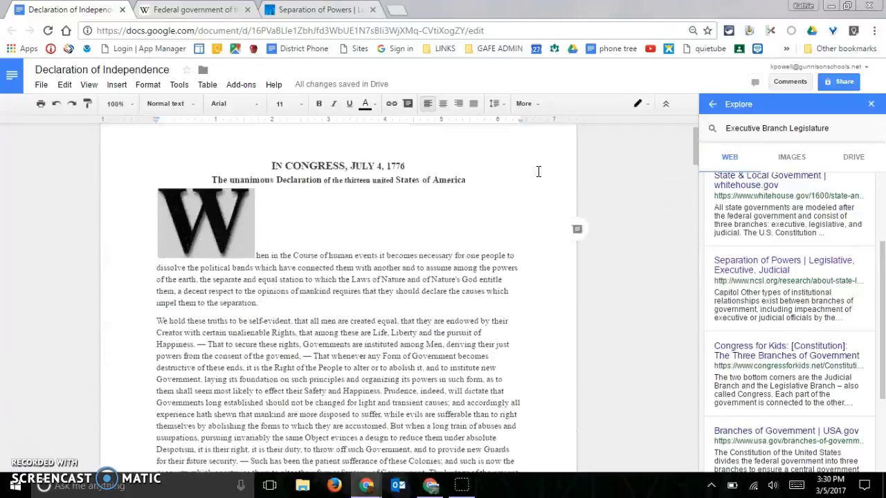
scroll(539, 171, "up", 1)
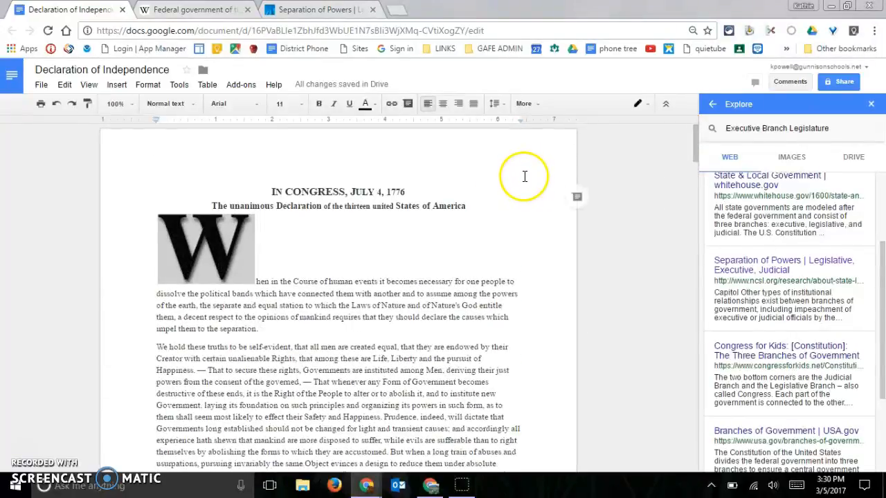
scroll(525, 176, "down", 8)
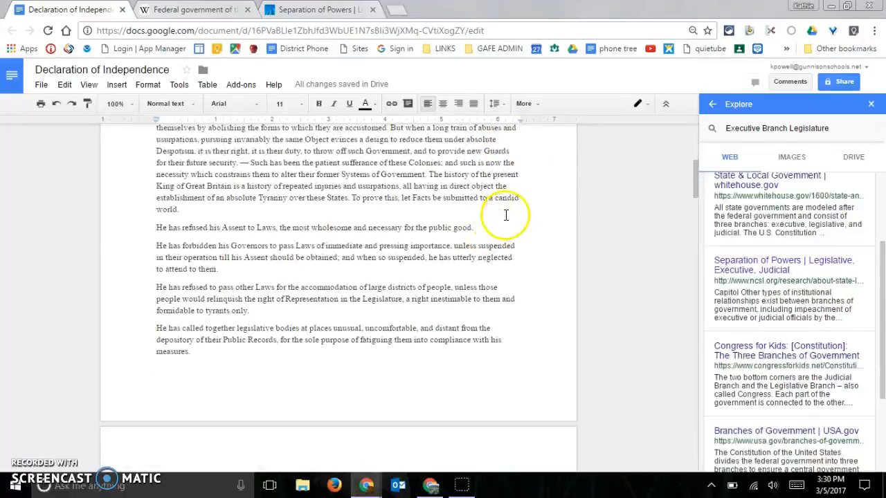
scroll(472, 242, "down", 5)
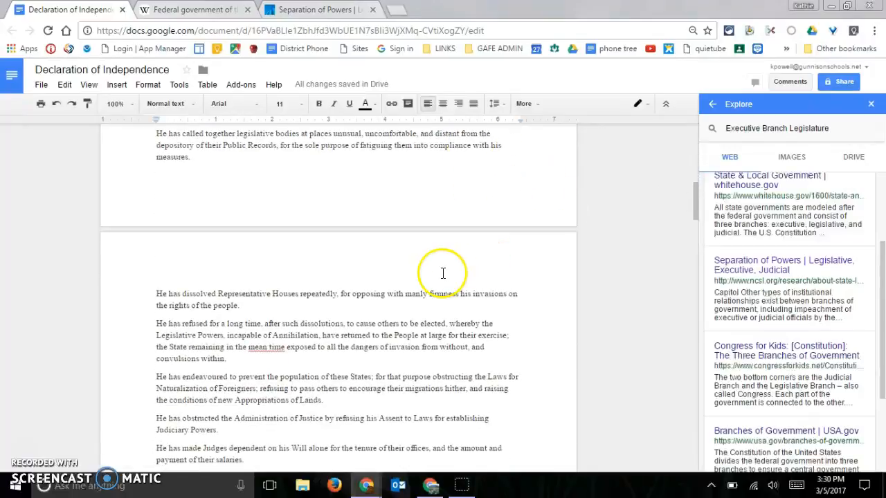
scroll(448, 184, "up", 5)
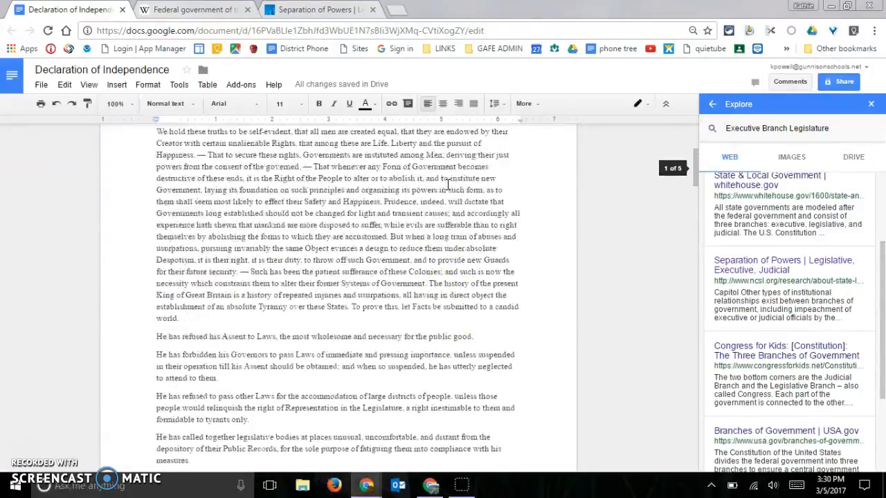